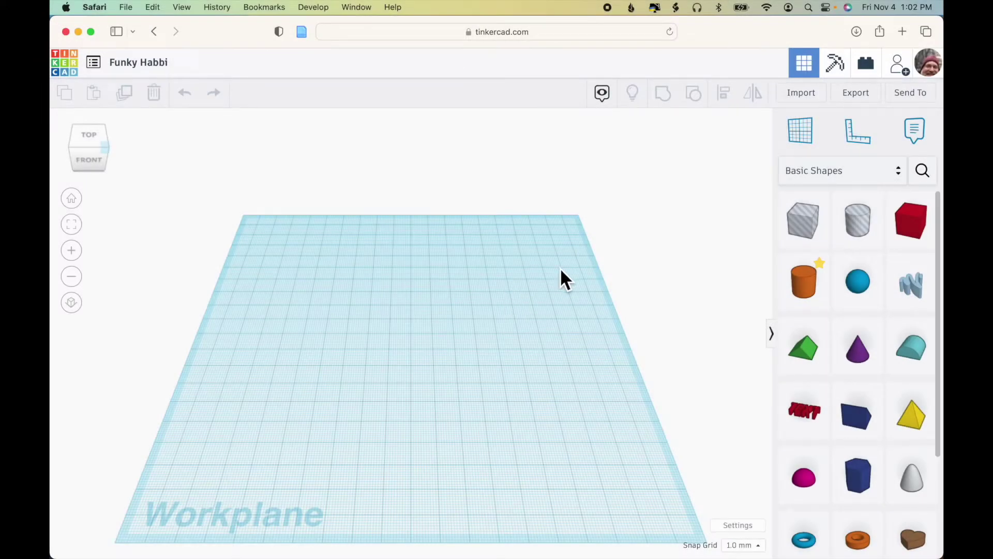
# - Add a 64-sided cylinder to the workplane and switch to a top orthographic view
pyautogui.moveTo(800, 288); pyautogui.dragTo(246, 458)
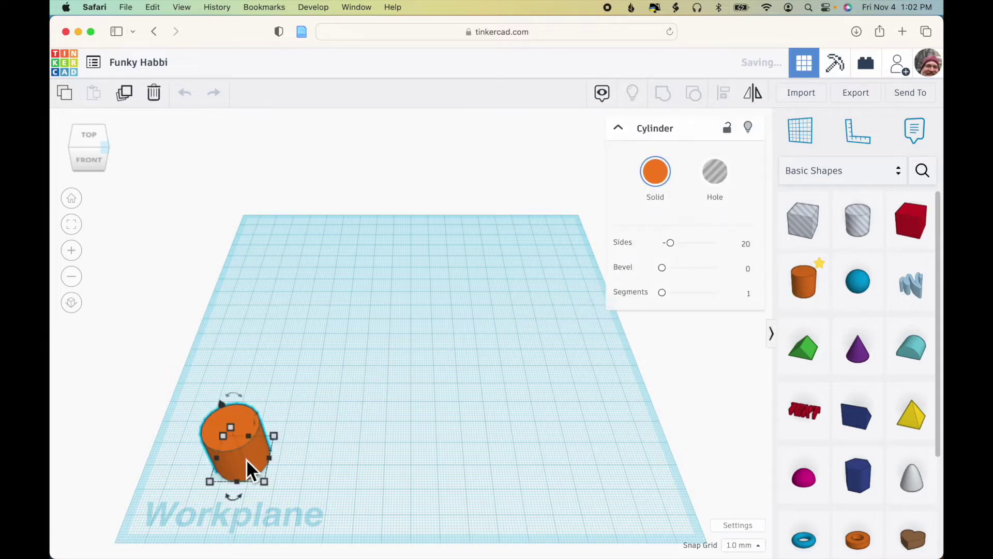
pyautogui.moveTo(670, 243); pyautogui.dragTo(743, 243)
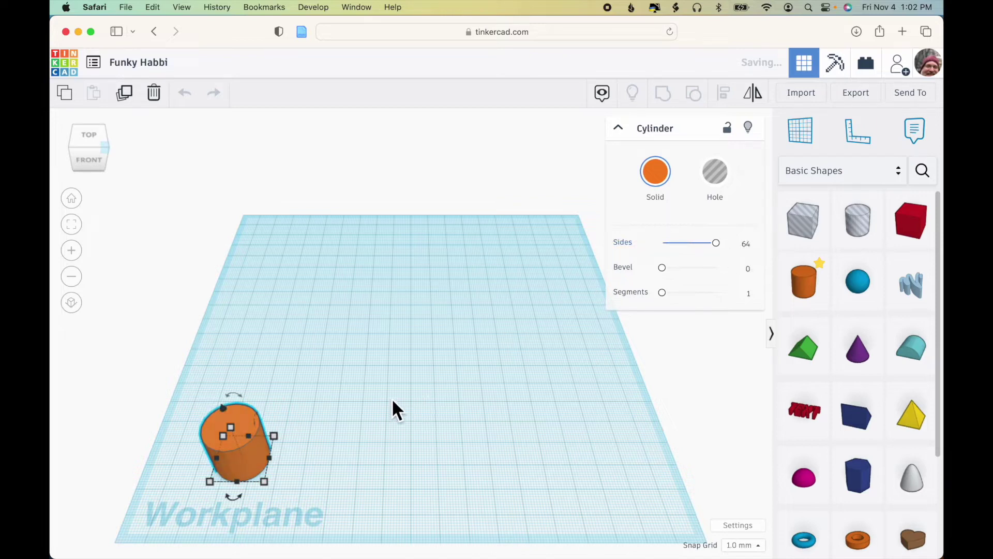
pyautogui.click(90, 137)
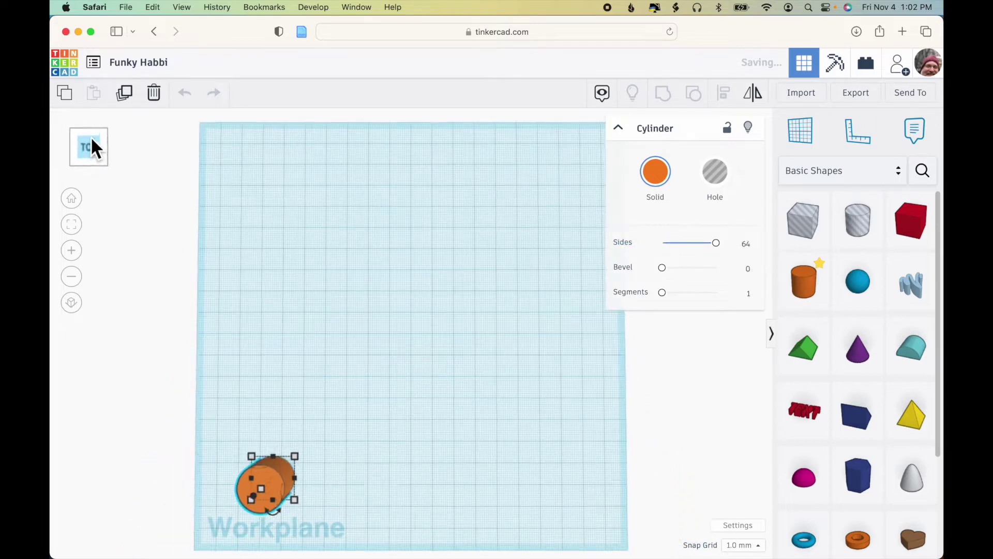
pyautogui.click(72, 302)
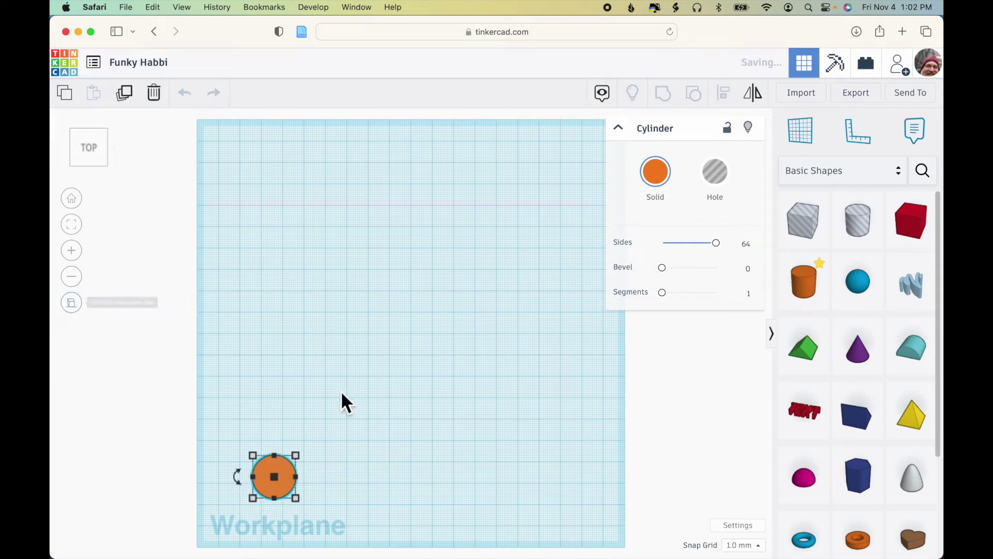
# - Resize the cylinder's width and length to 5 mm each
pyautogui.moveTo(296, 455)
pyautogui.click(281, 397)
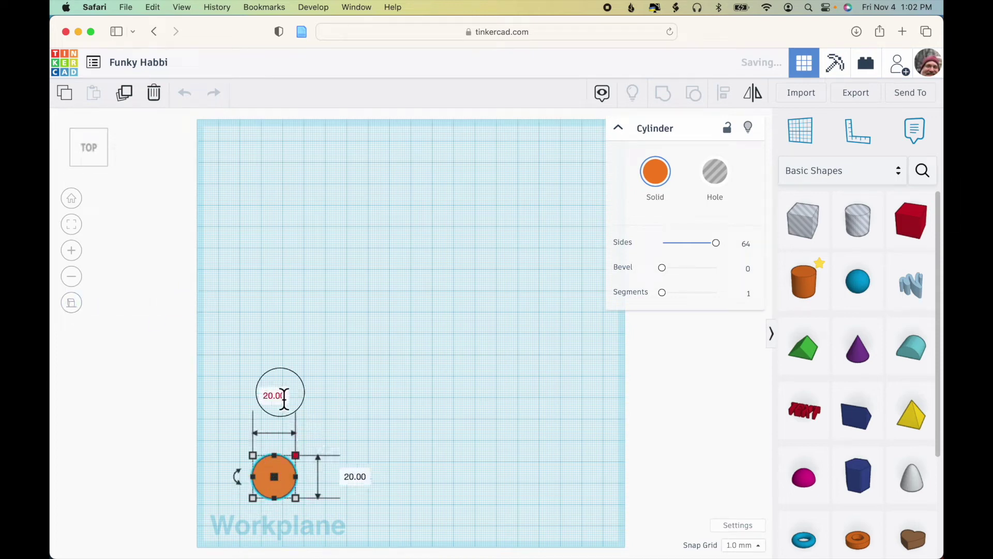
pyautogui.write('5')
pyautogui.press('Tab')
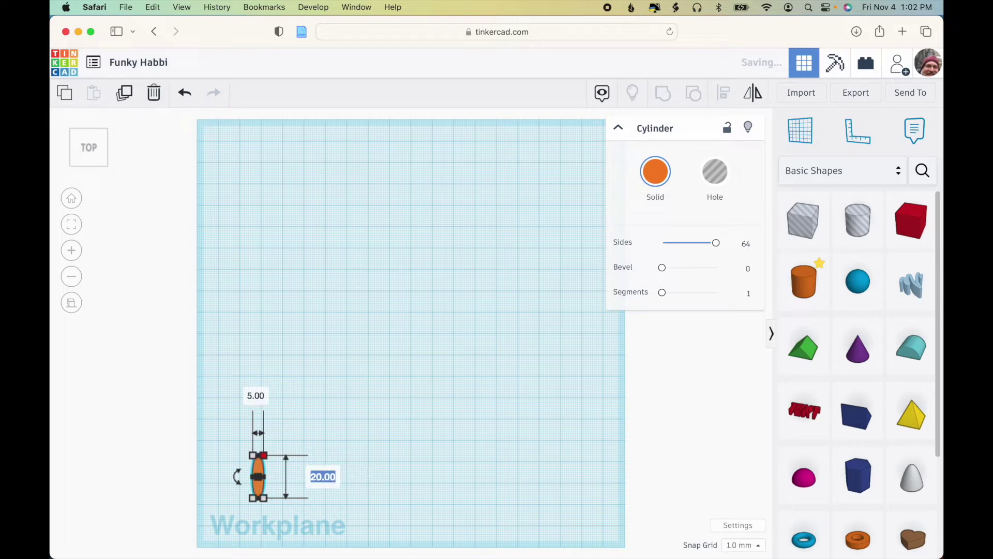
pyautogui.write('5')
pyautogui.press('Return')
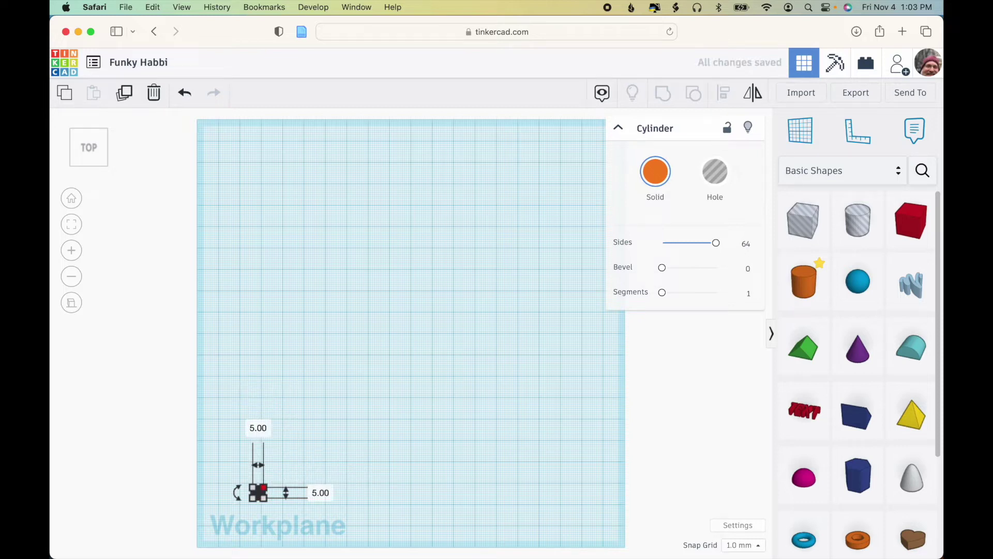
# - Duplicate the cylinder, set Snap Grid to 5.0 mm, and nudge the copy two steps right
pyautogui.click(127, 98)
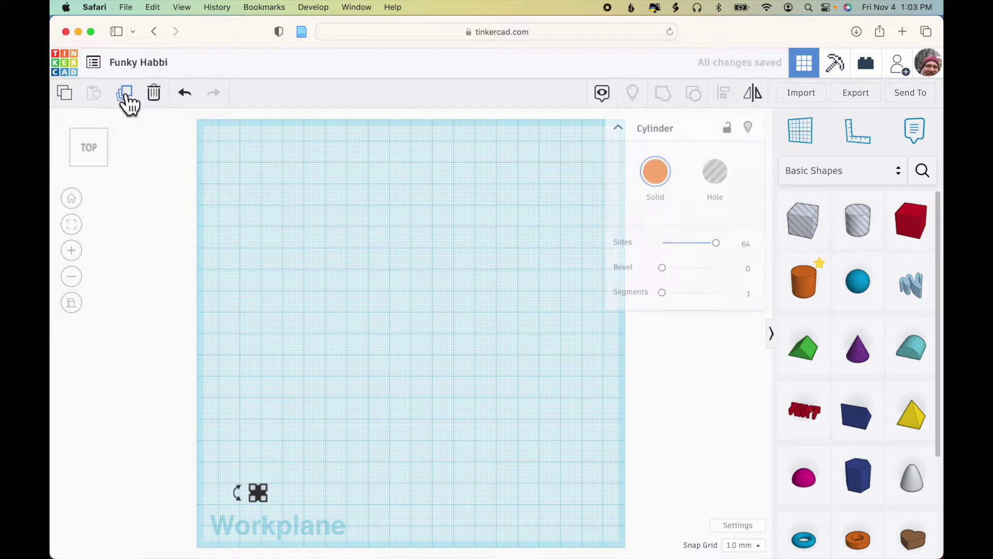
pyautogui.click(758, 551)
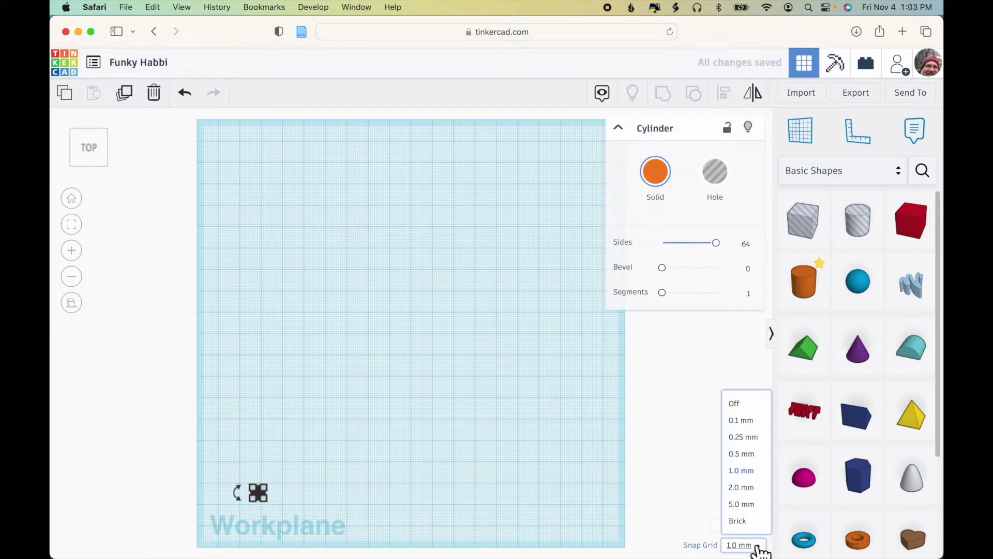
pyautogui.click(754, 507)
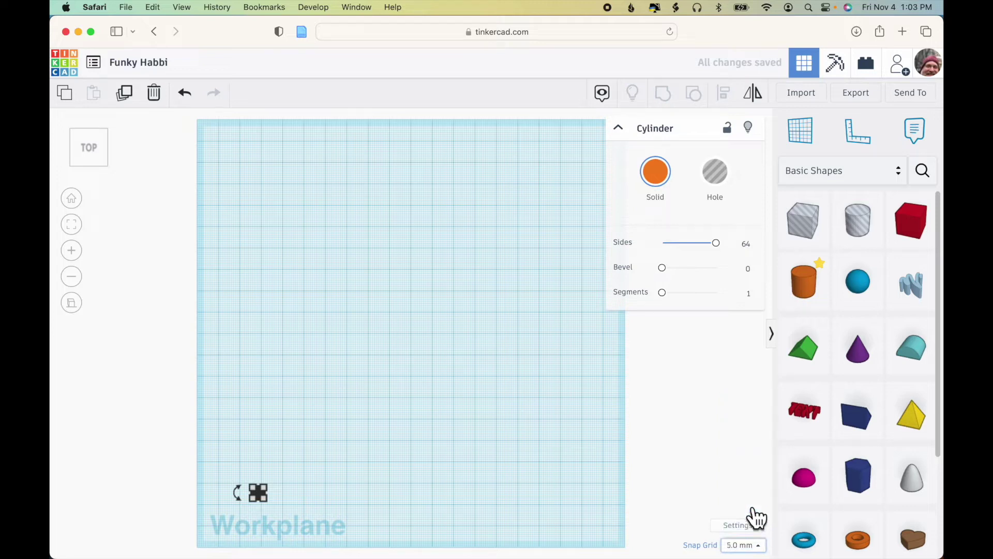
pyautogui.press('Right')
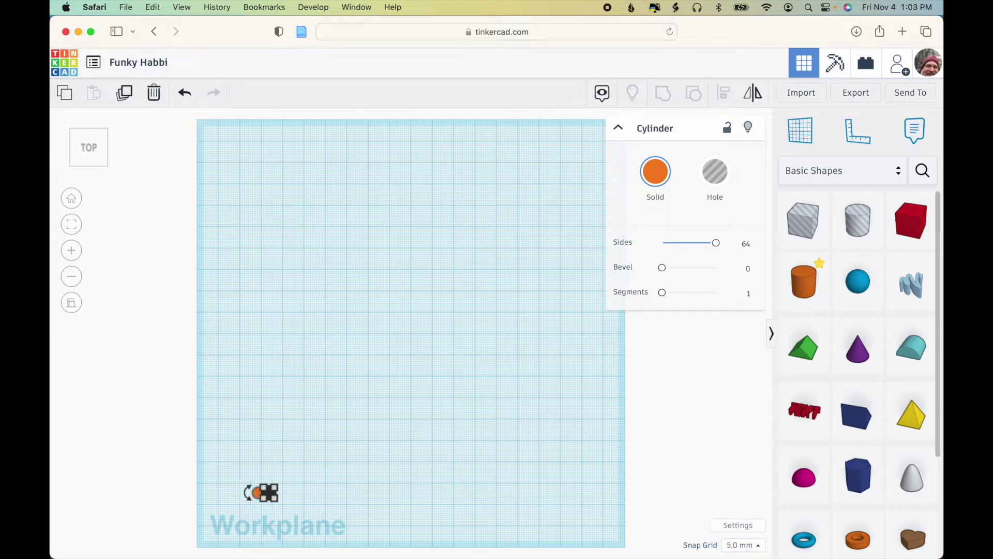
pyautogui.press('Right')
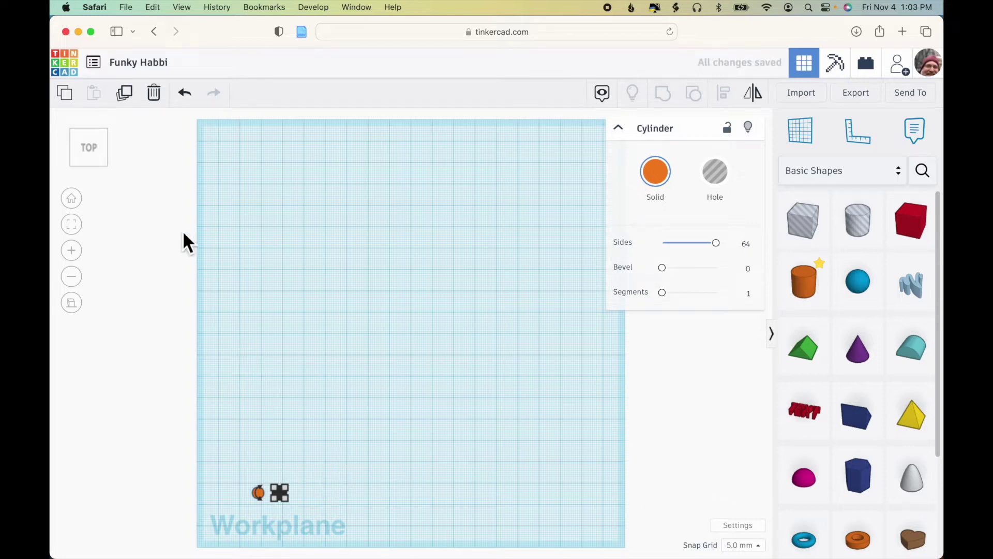
# - Duplicate repeatedly to extend the evenly spaced row to ten cylinders
pyautogui.click(125, 96)
pyautogui.click(125, 96)
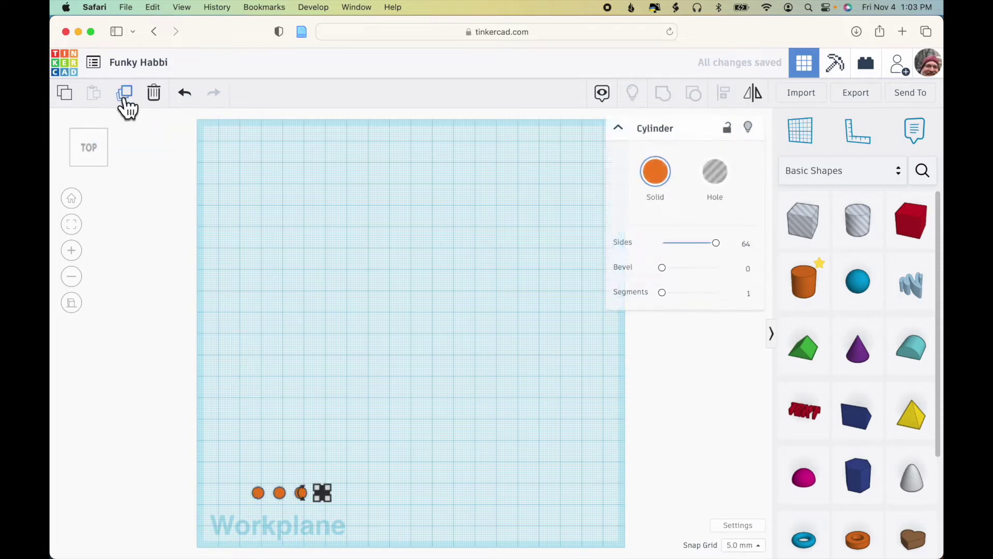
pyautogui.click(124, 95)
pyautogui.click(124, 96)
pyautogui.click(125, 96)
pyautogui.click(125, 95)
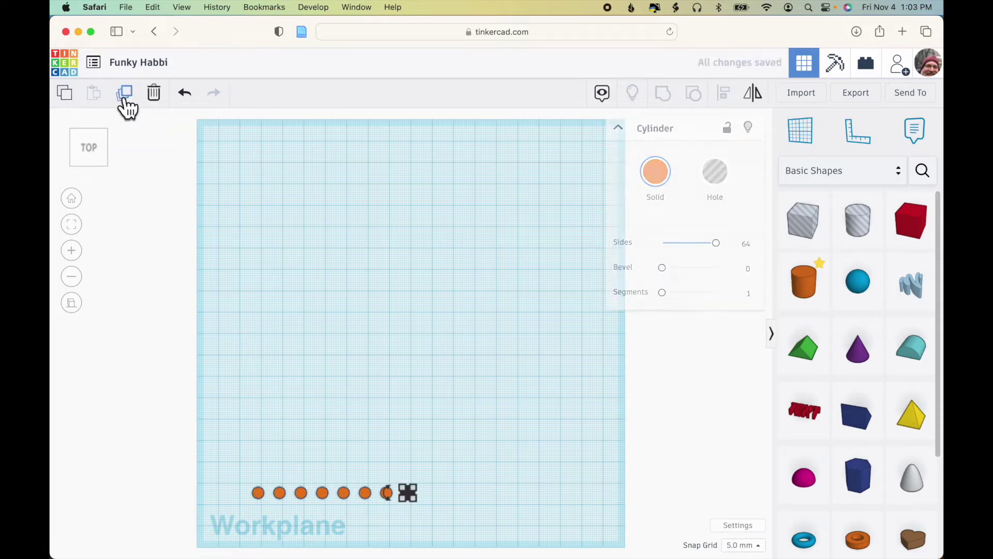
pyautogui.click(124, 95)
pyautogui.click(125, 95)
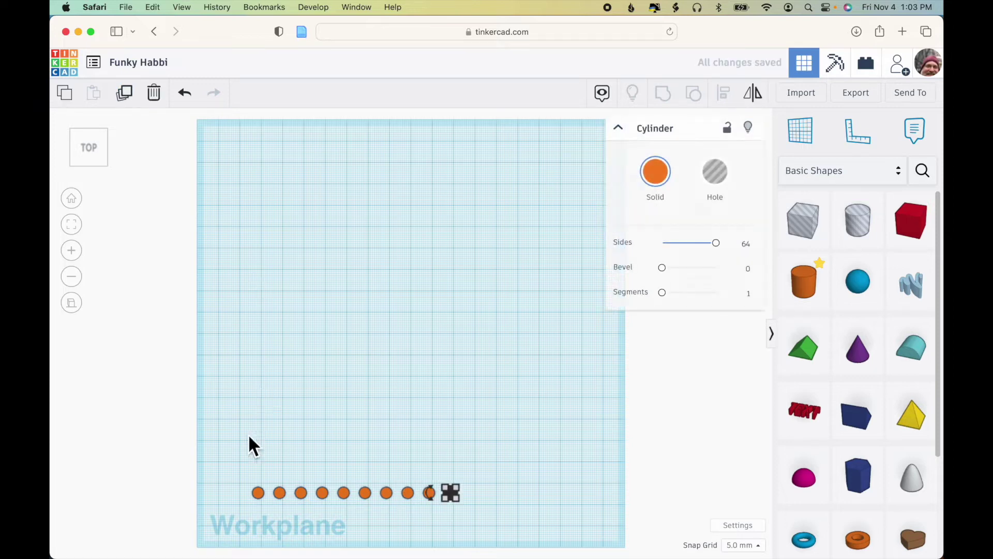
# - Select the row of ten cylinders, duplicate it, and nudge the copy two steps up
pyautogui.moveTo(236, 471); pyautogui.dragTo(485, 515)
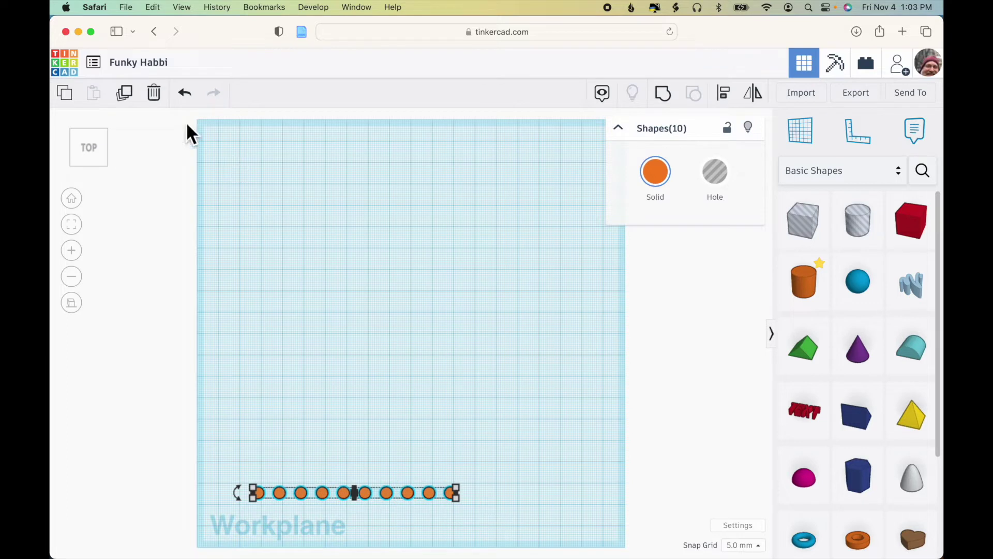
pyautogui.click(125, 95)
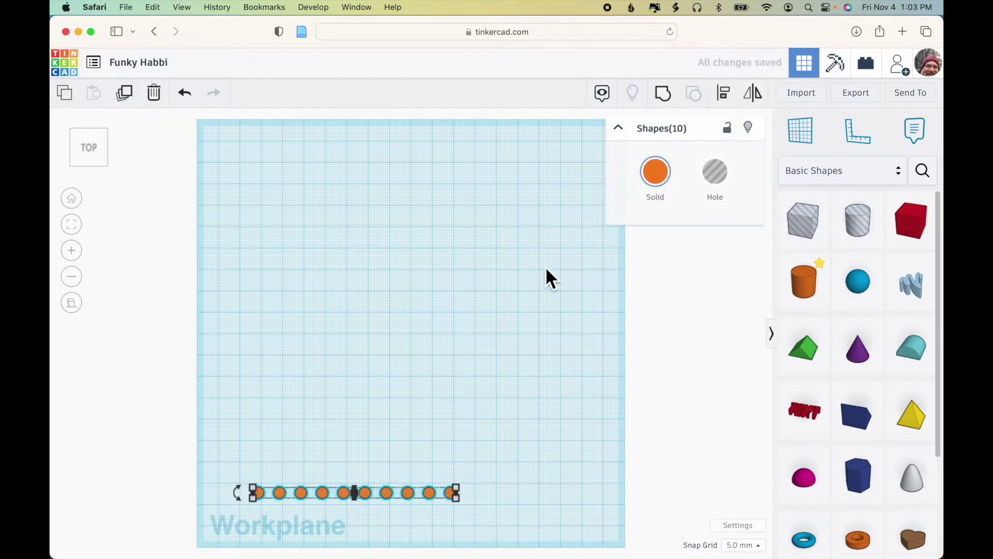
pyautogui.press('Up')
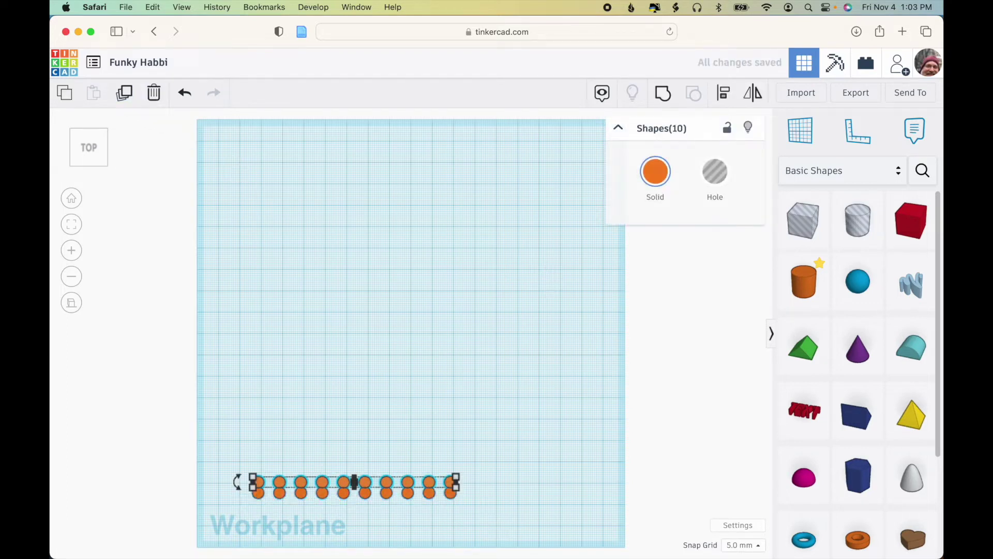
pyautogui.press('Up')
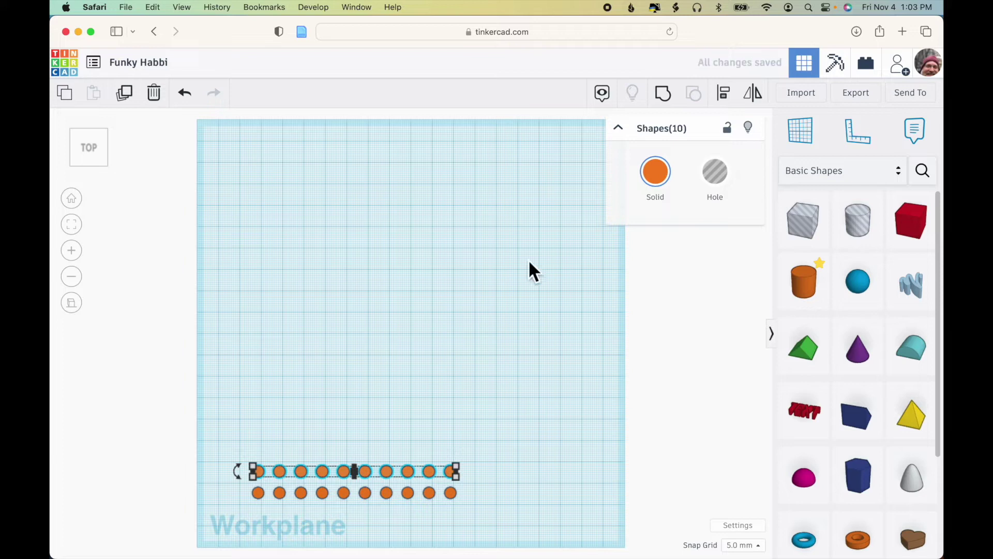
# - Duplicate the row repeatedly until there are ten rows, then deselect
pyautogui.click(128, 96)
pyautogui.click(129, 95)
pyautogui.click(128, 96)
pyautogui.click(129, 96)
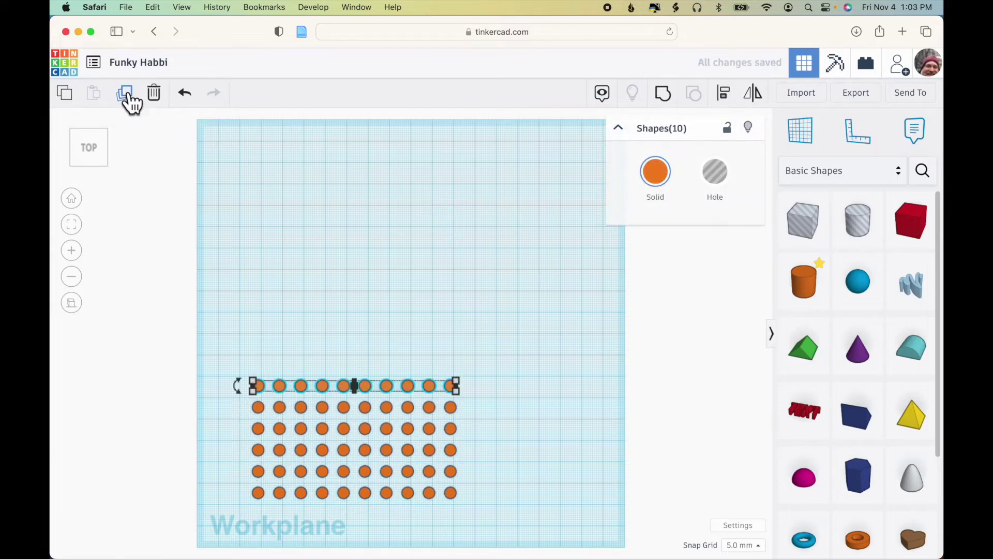
pyautogui.click(128, 94)
pyautogui.click(129, 94)
pyautogui.click(128, 95)
pyautogui.click(128, 95)
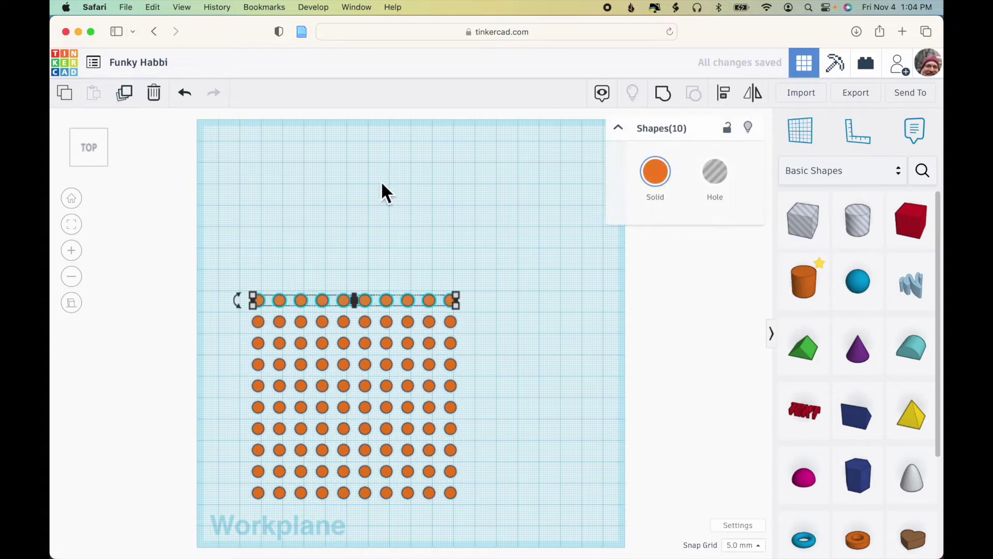
pyautogui.click(494, 236)
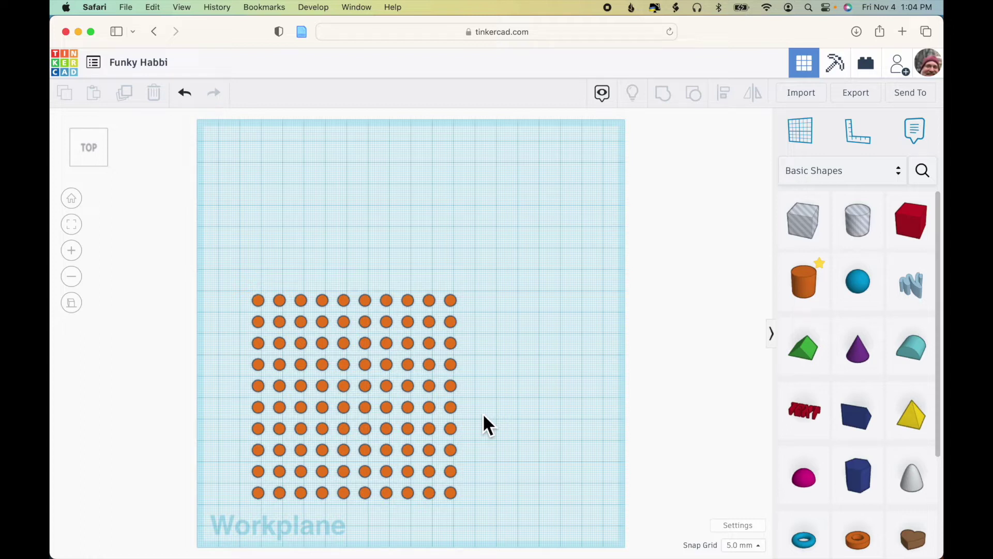
pyautogui.moveTo(235, 278); pyautogui.dragTo(472, 513)
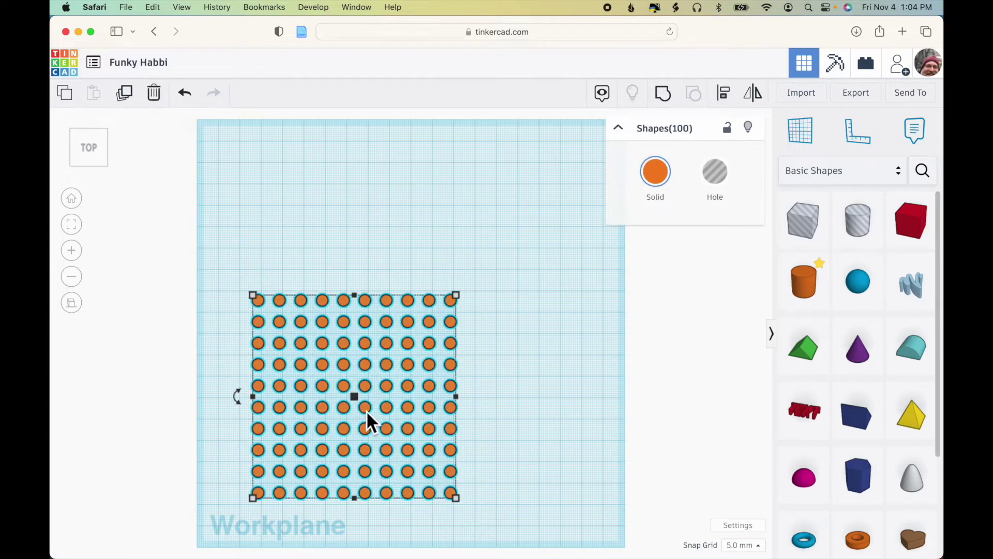
# - Set all 100 cylinders to 2 mm height and group them into one shape
pyautogui.moveTo(367, 411); pyautogui.dragTo(415, 343)
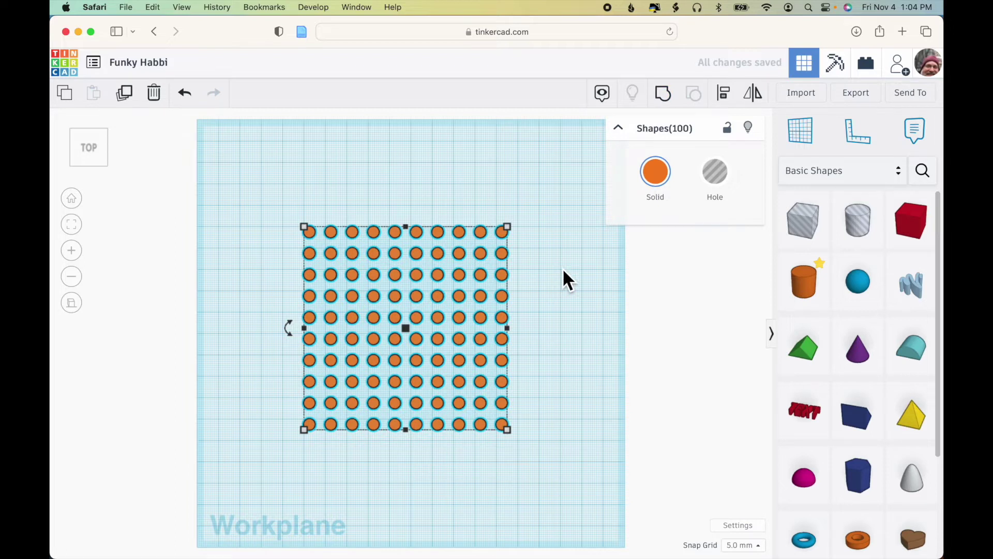
pyautogui.moveTo(563, 268); pyautogui.dragTo(528, 203, button='right')
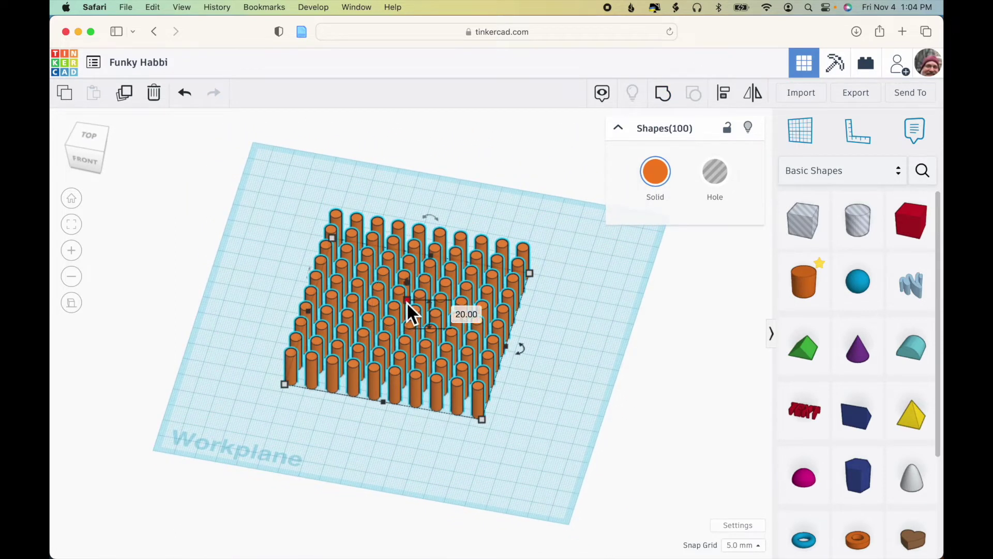
pyautogui.click(474, 315)
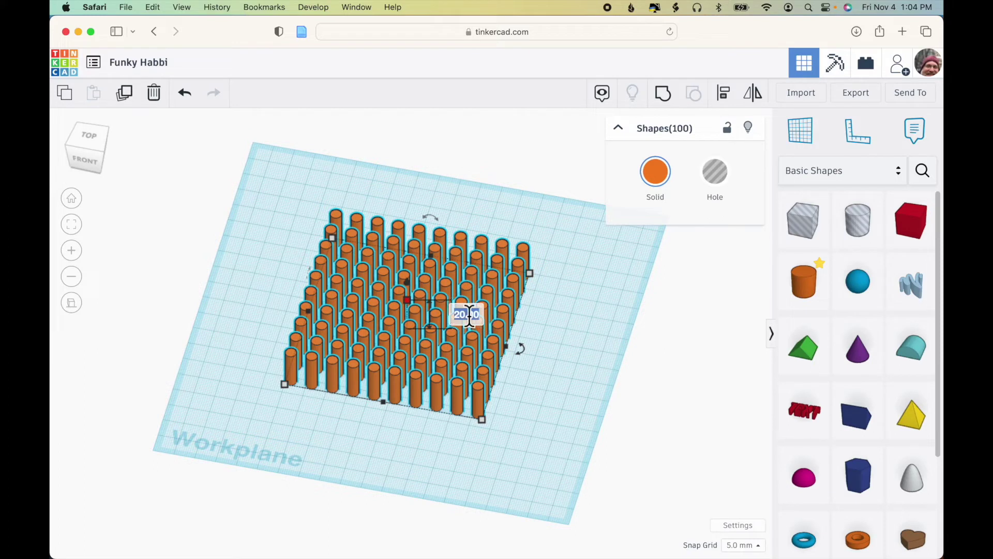
pyautogui.write('2')
pyautogui.press('Return')
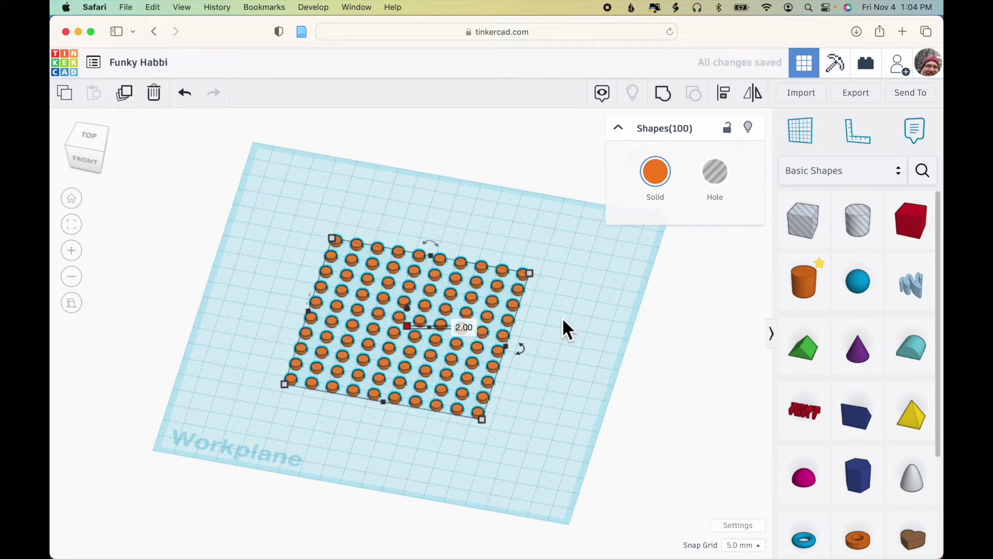
pyautogui.click(662, 93)
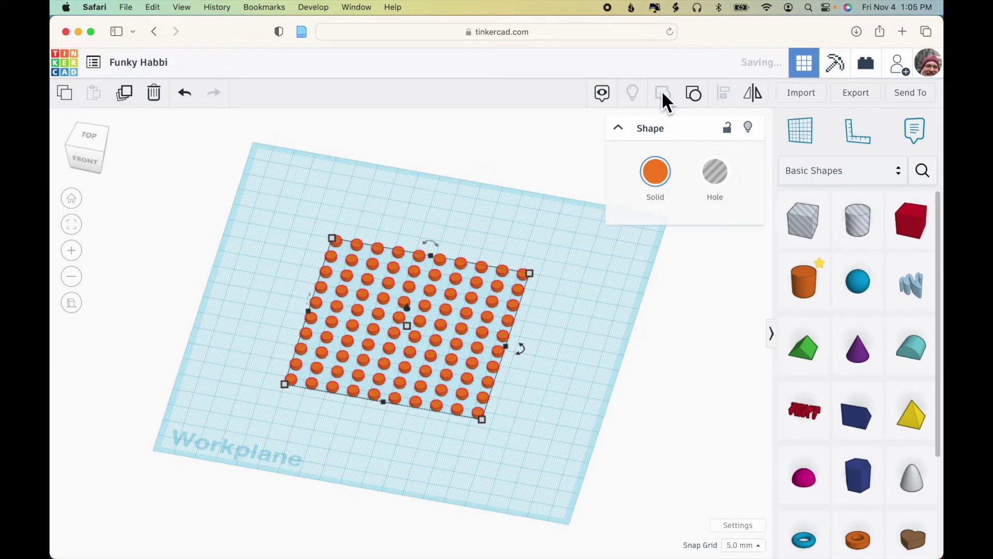
# - Rename the design to 'Fabric Design'
pyautogui.click(164, 63)
pyautogui.write('Fa')
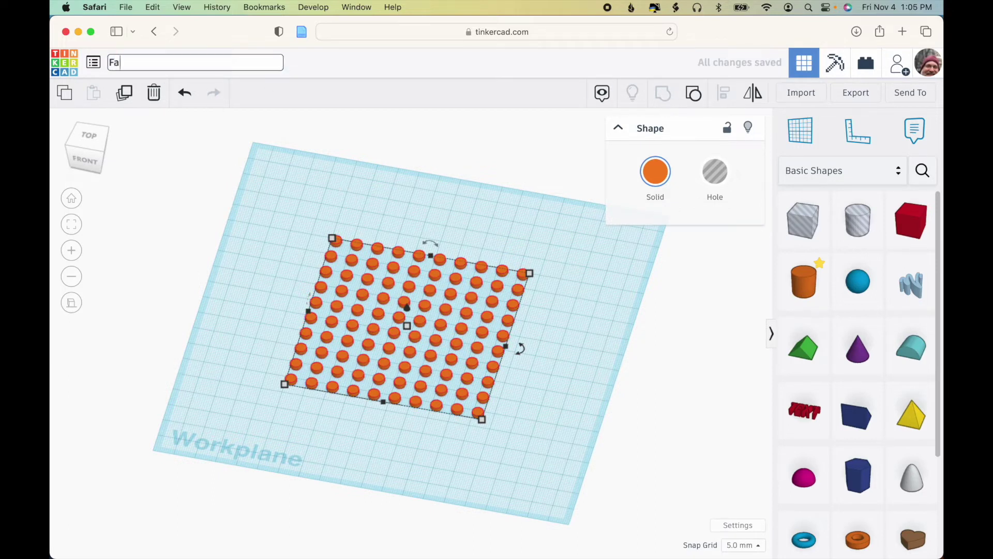
pyautogui.write('bric Design')
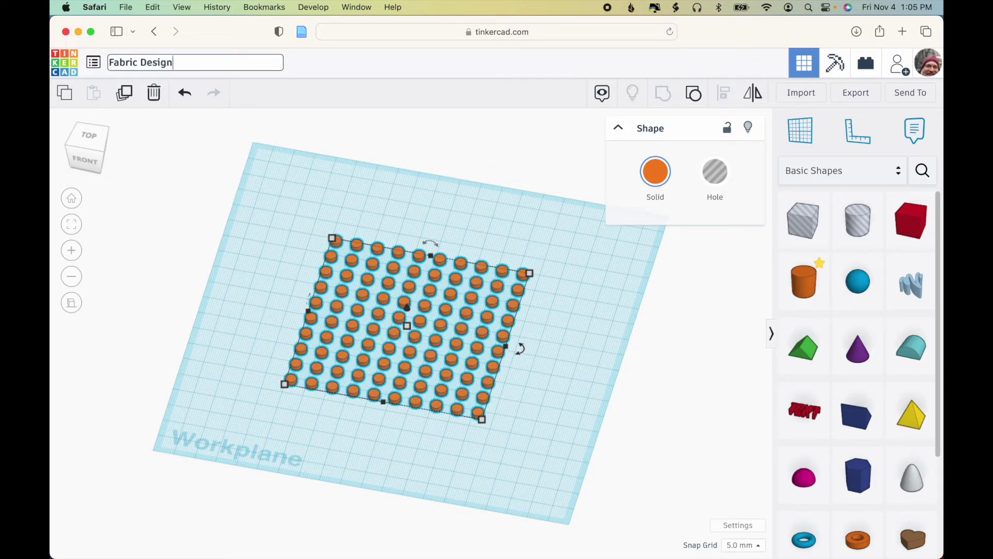
pyautogui.press('Return')
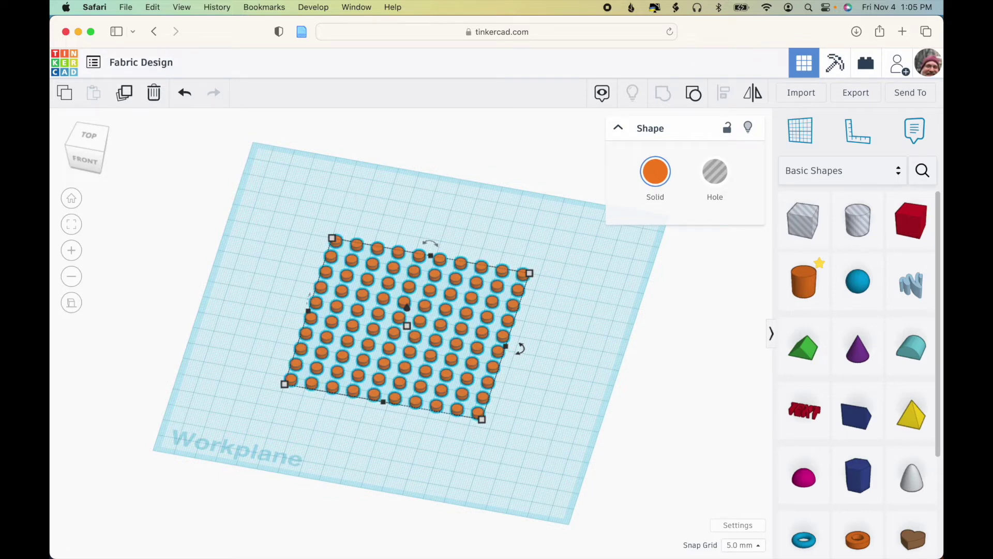
# - Export the grouped dots as an .STL file
pyautogui.click(864, 97)
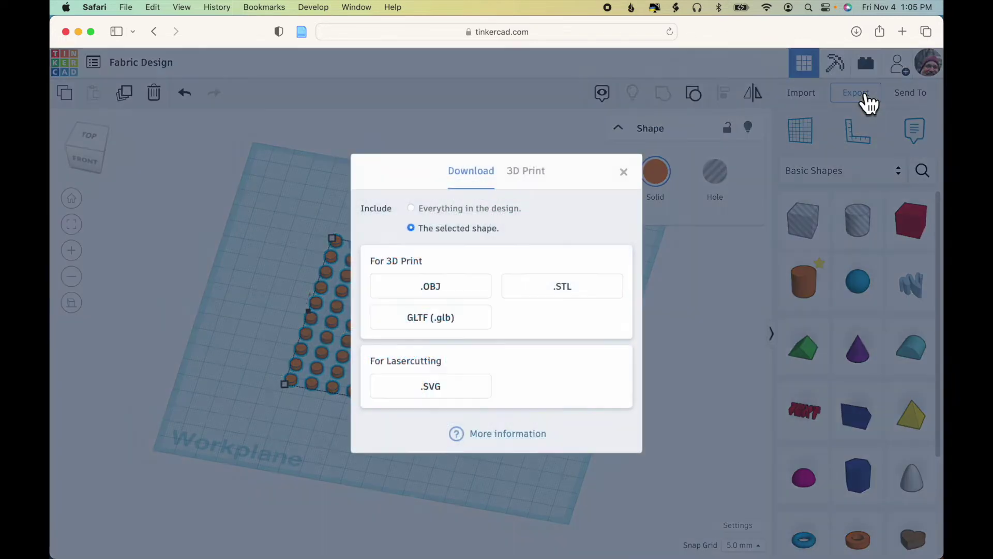
pyautogui.click(563, 289)
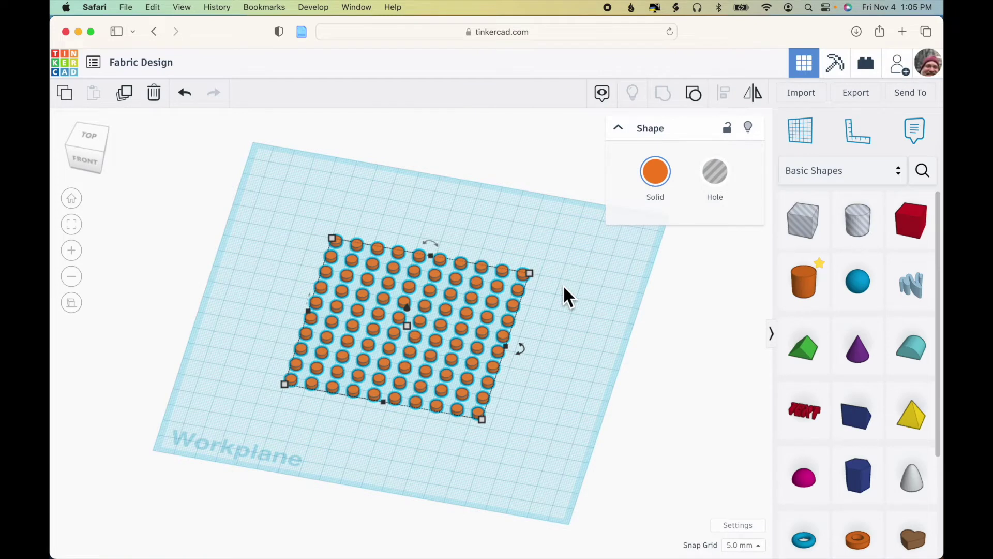
pyautogui.press('super+Tab')
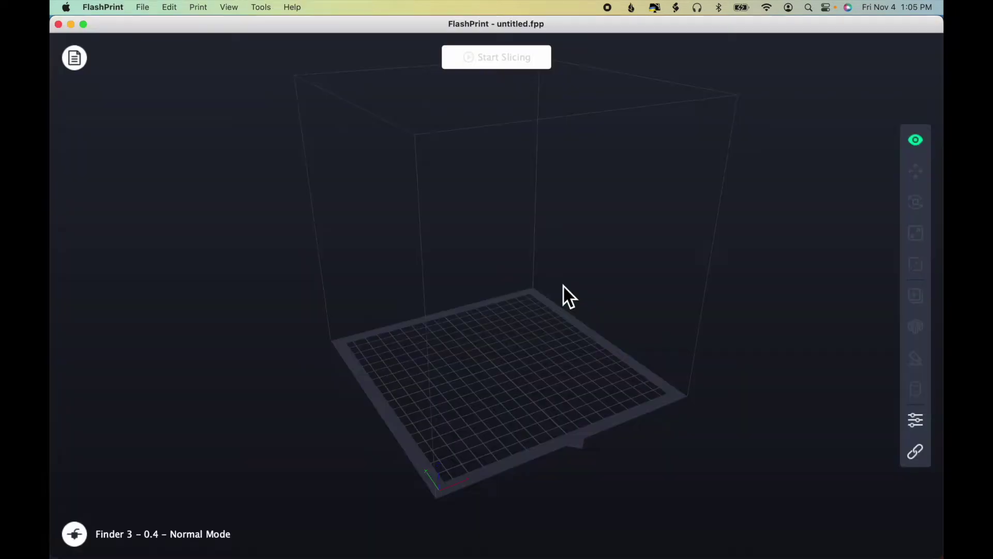
# - Load Fabric Design.stl into FlashPrint
pyautogui.click(149, 7)
pyautogui.click(166, 53)
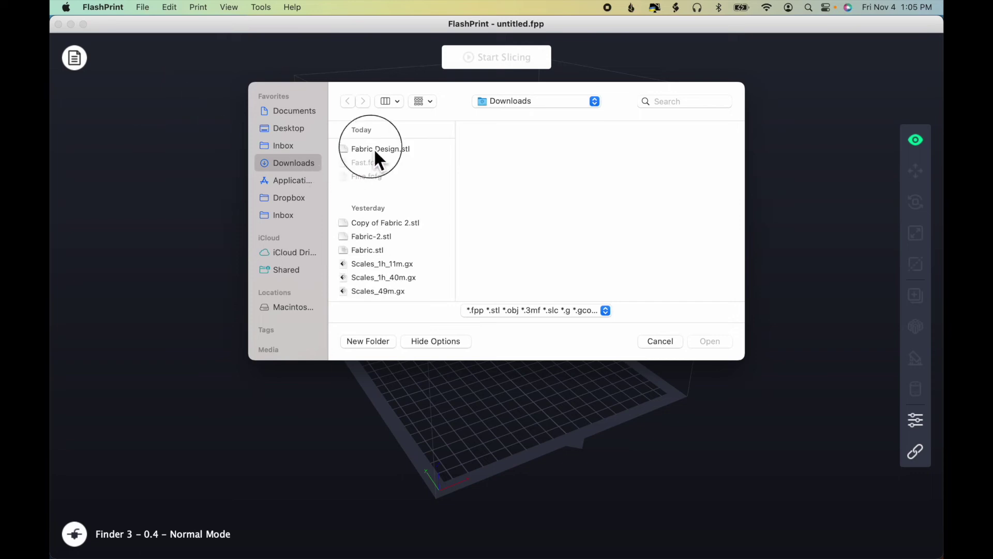
pyautogui.click(374, 148)
pyautogui.click(708, 344)
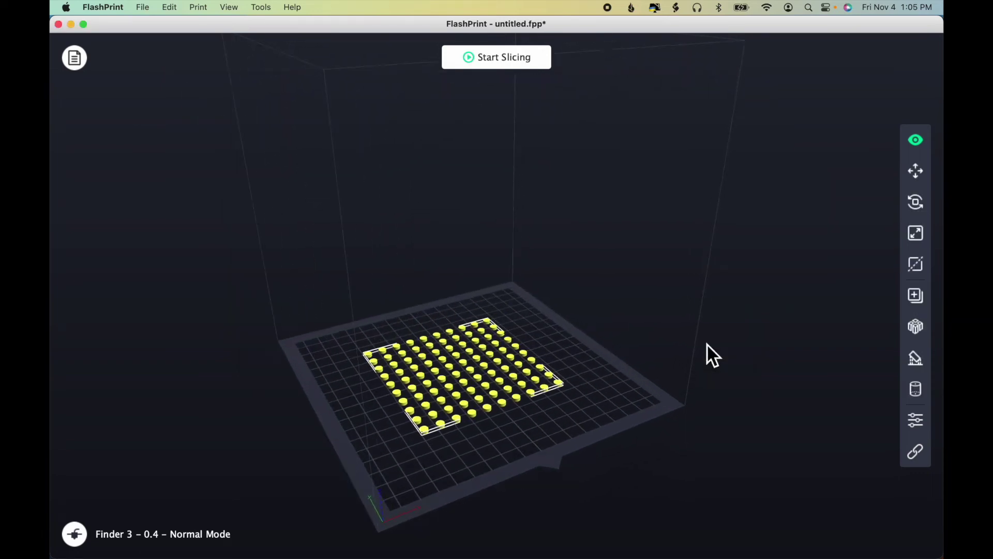
# - Rest the dot grid on the platform and centre it at X/Y 0.00 mm
pyautogui.moveTo(707, 344); pyautogui.dragTo(700, 361)
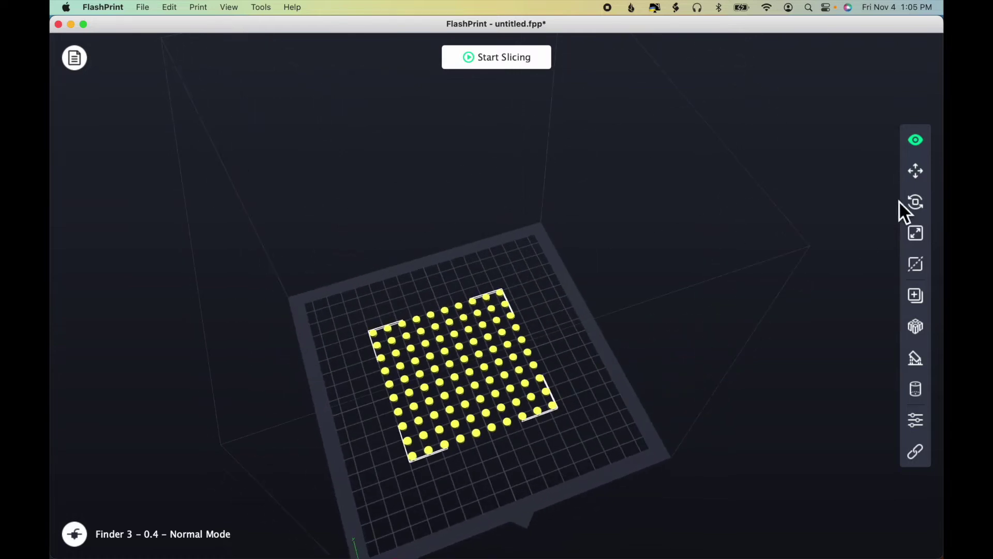
pyautogui.click(916, 171)
pyautogui.click(800, 293)
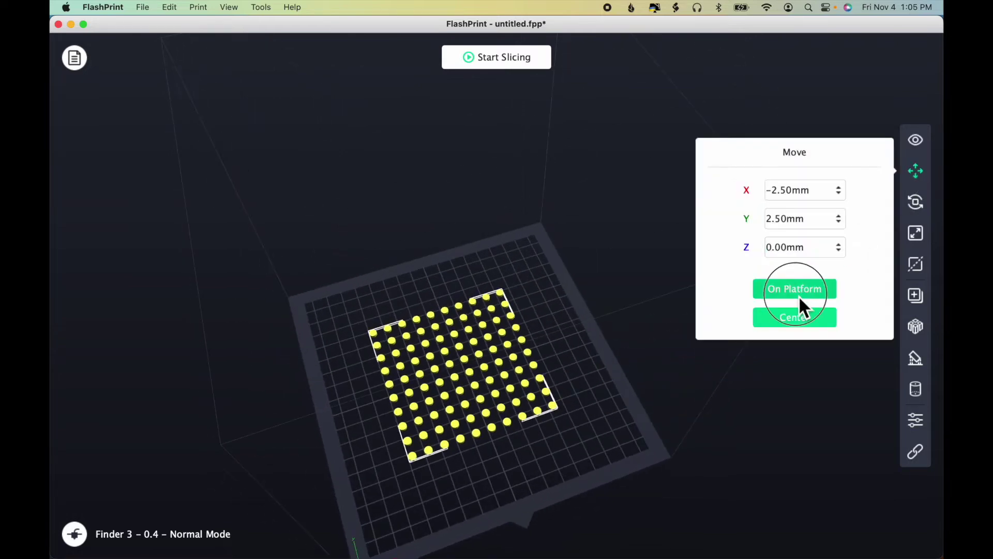
pyautogui.click(801, 321)
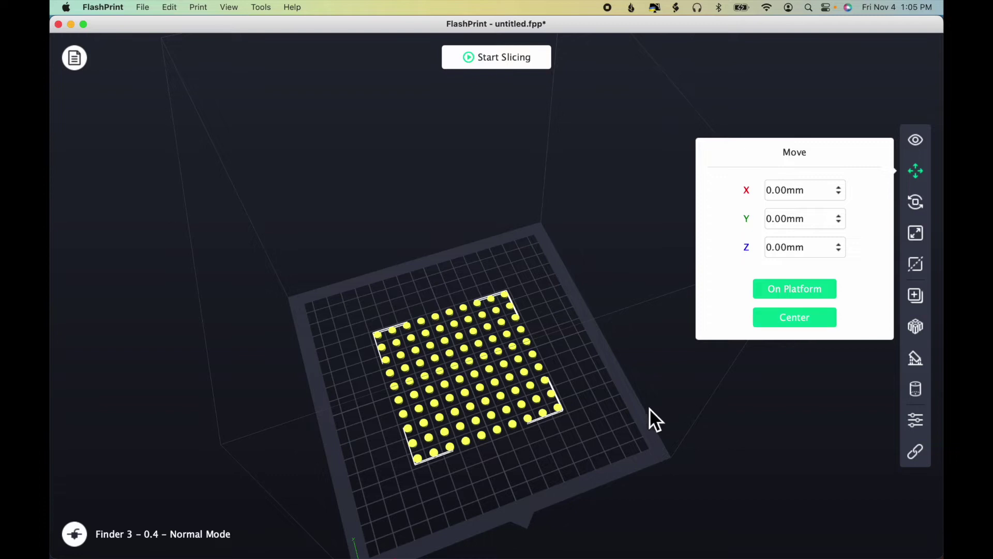
pyautogui.click(505, 58)
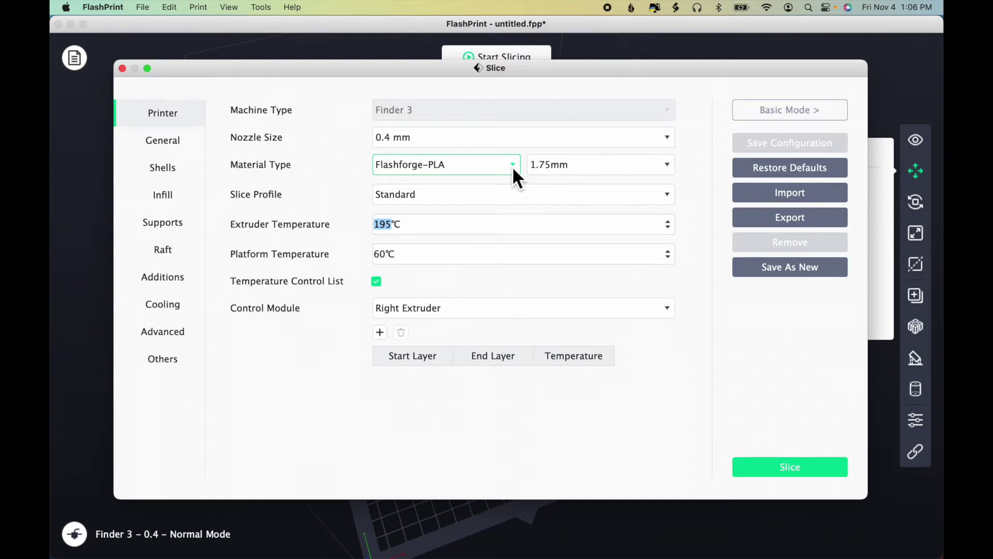
# - Choose Custom Material as the material type and Super_fast as the slice profile
pyautogui.click(513, 166)
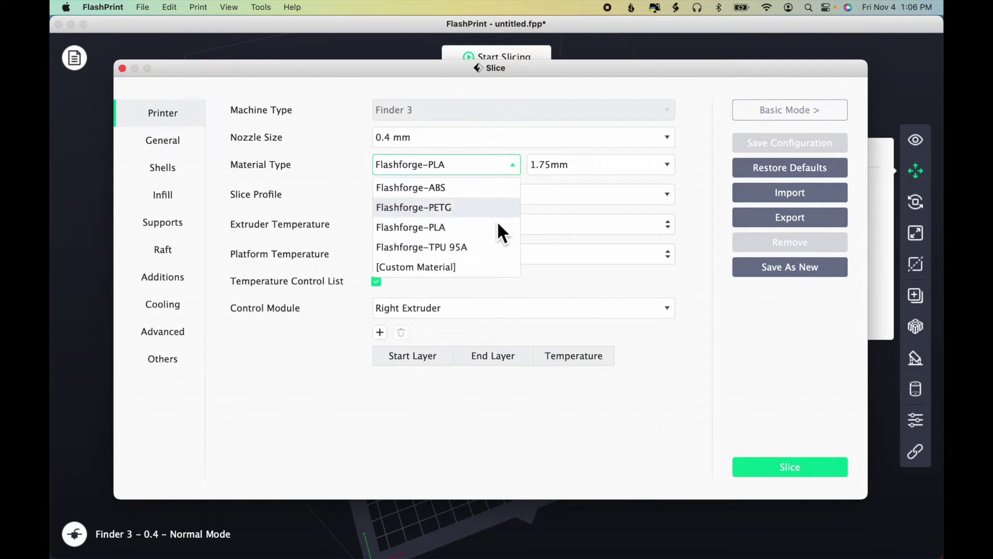
pyautogui.click(485, 267)
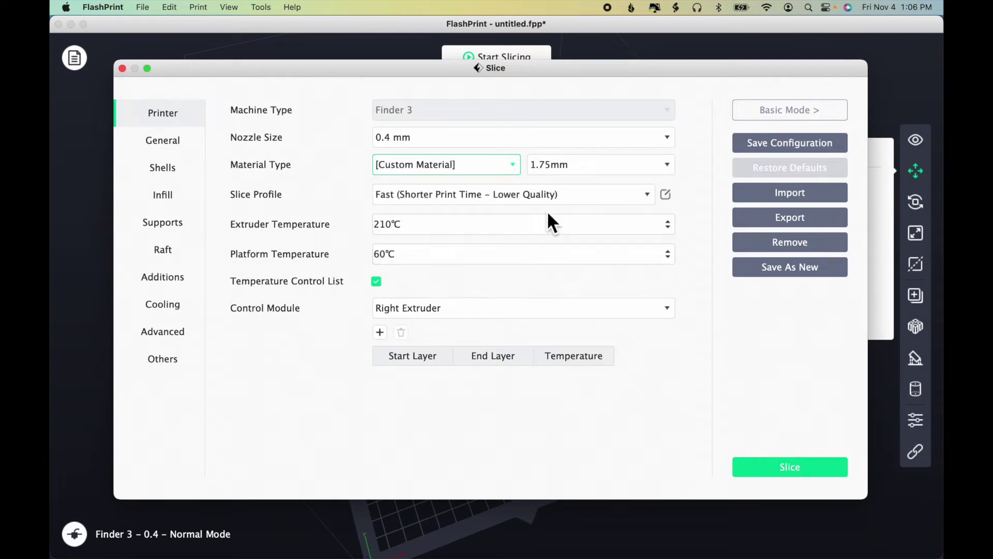
pyautogui.click(581, 196)
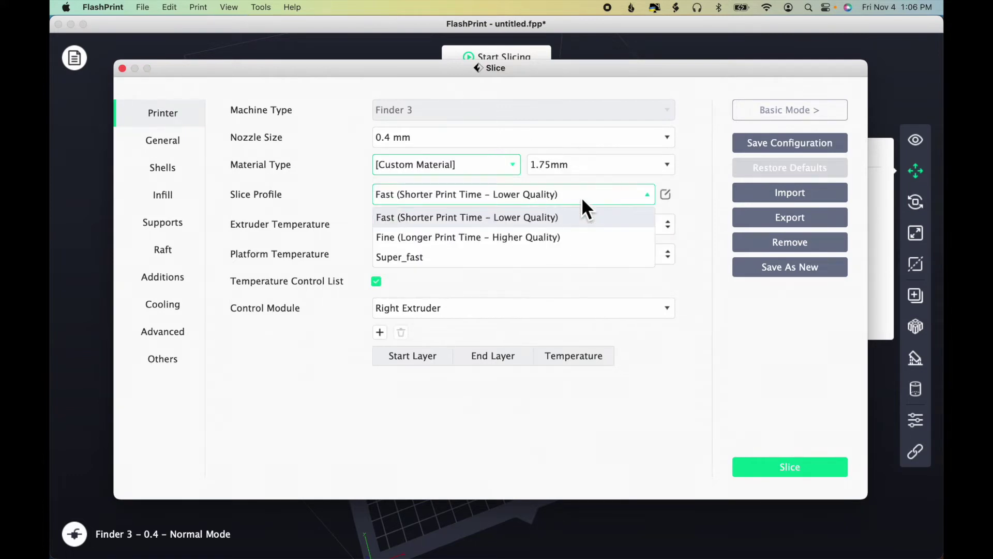
pyautogui.click(442, 258)
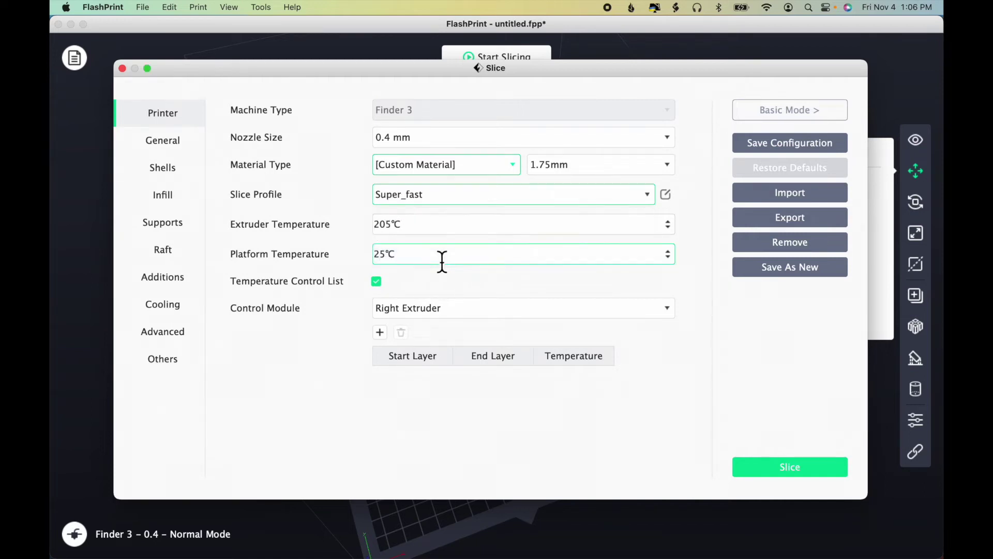
# - Add a pause at layer 2 under Pause At Layers, then slice the model
pyautogui.click(169, 363)
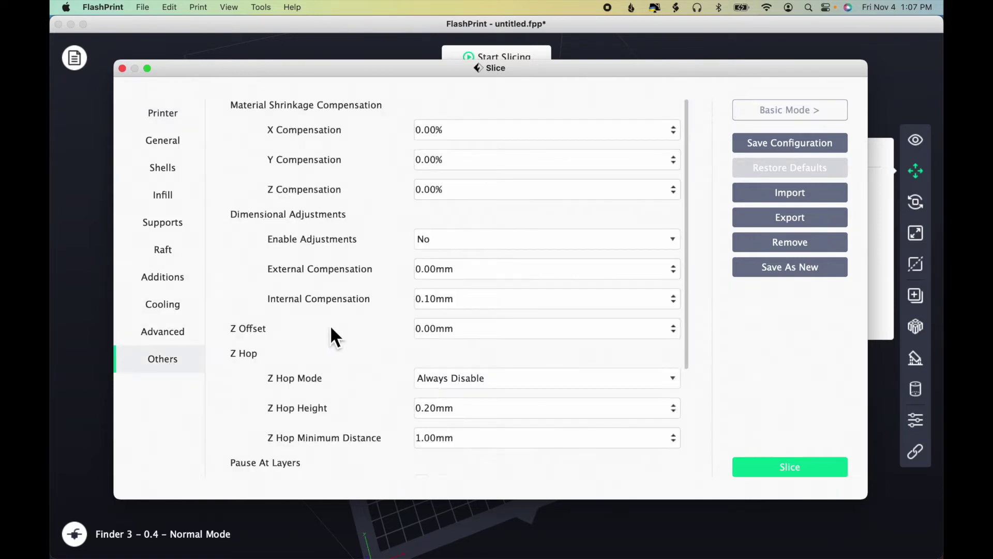
pyautogui.scroll(-5, 362, 337)
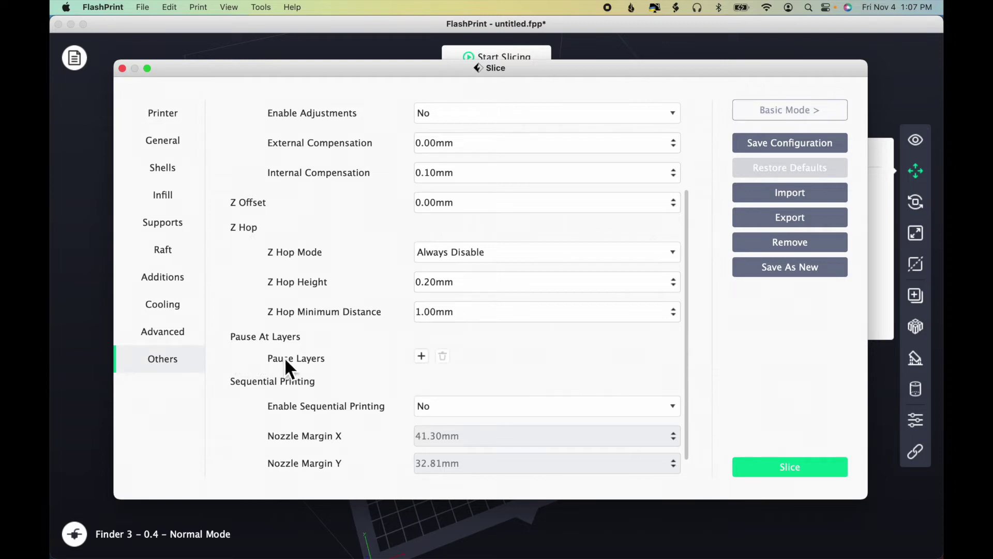
pyautogui.click(421, 356)
pyautogui.click(522, 270)
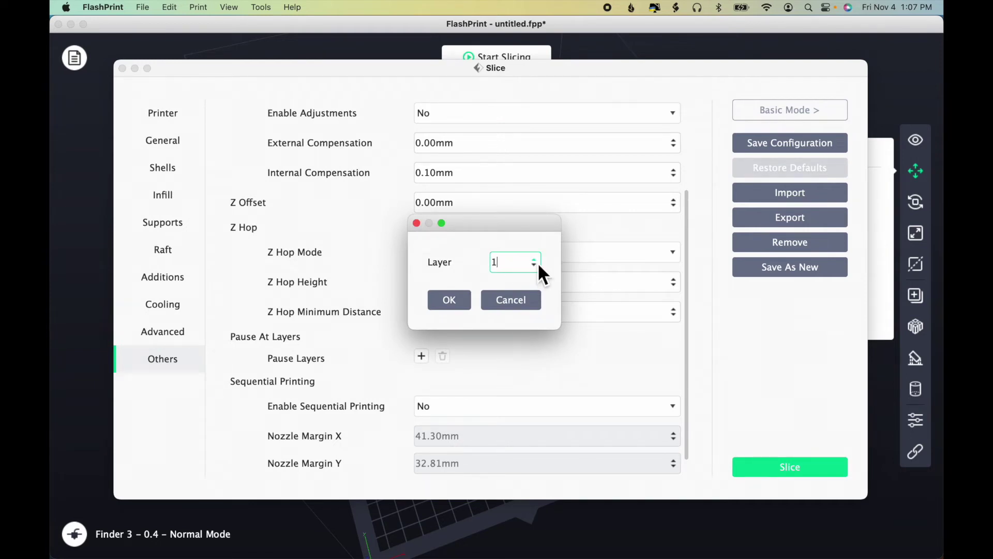
pyautogui.click(538, 262)
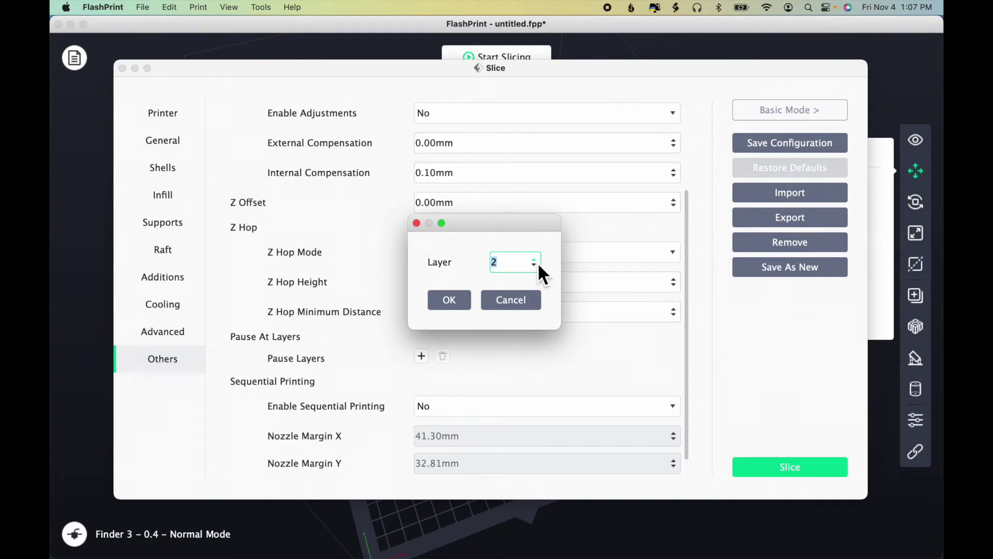
pyautogui.click(455, 301)
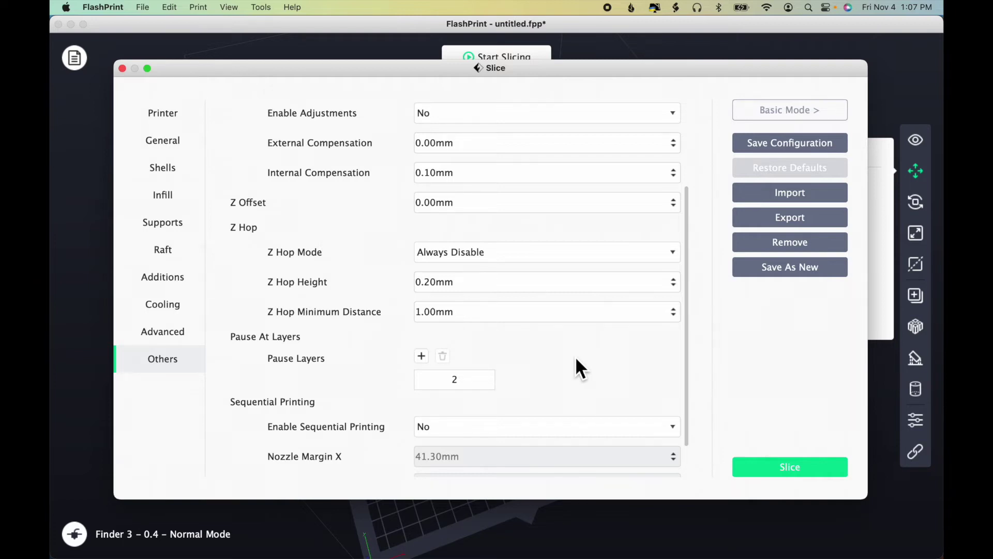
pyautogui.click(785, 470)
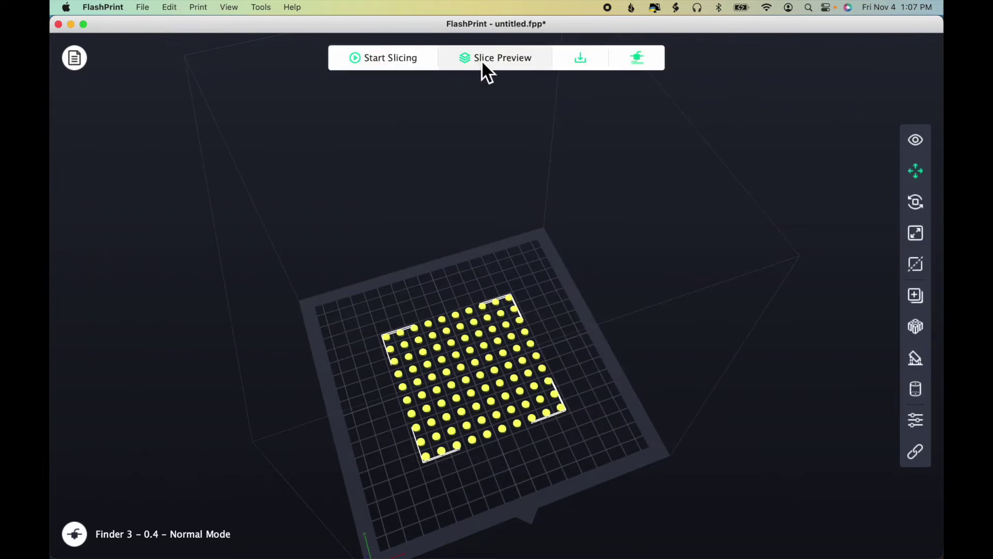
# - Show the layer-by-layer Slice Preview of Fabric Design.gx
pyautogui.click(483, 60)
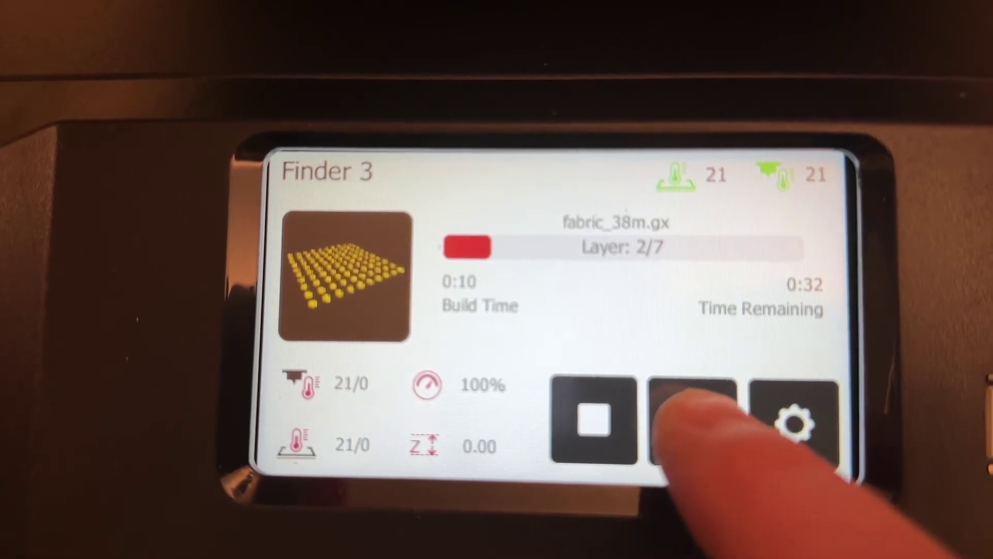
# - Resume the paused fabric_38m.gx print from the printer's touchscreen
pyautogui.click(692, 419)
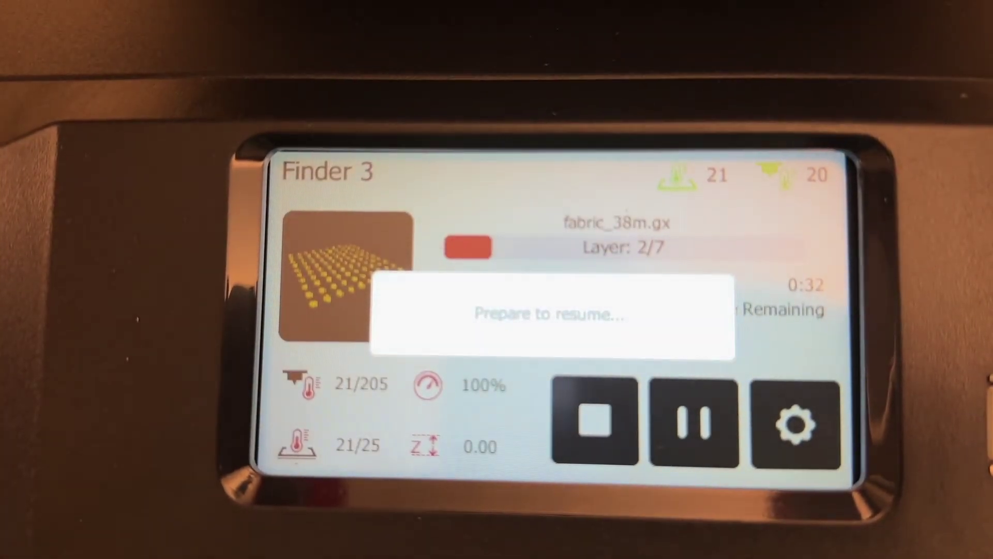